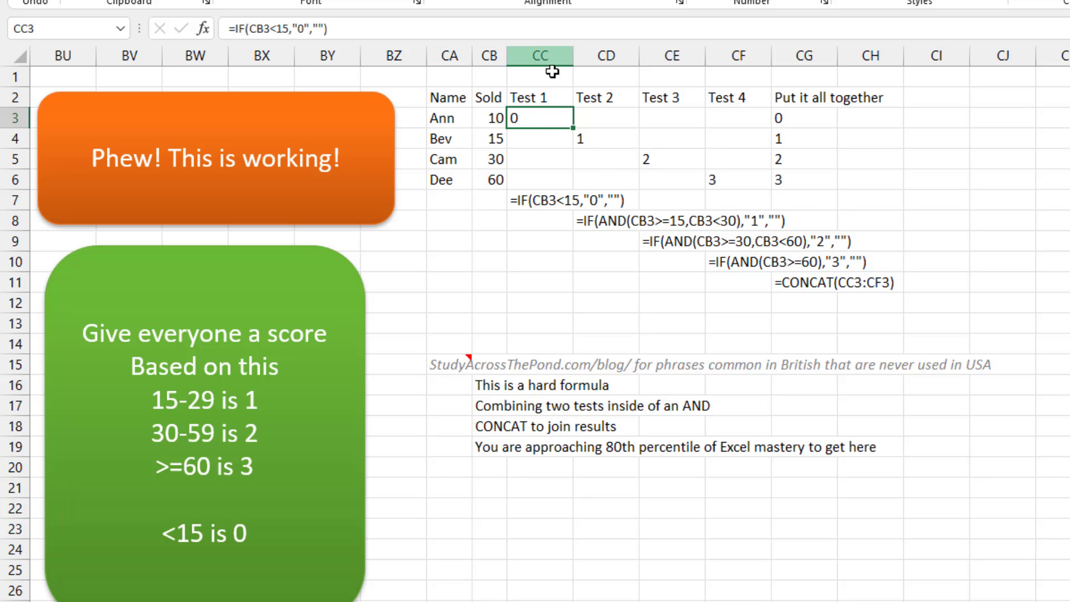
Step: Examine the IF formulas for Test 1 through Test 4 in row 3, cells CC3 to CF3
{"action": "double_click", "coordinate": [548, 111]}
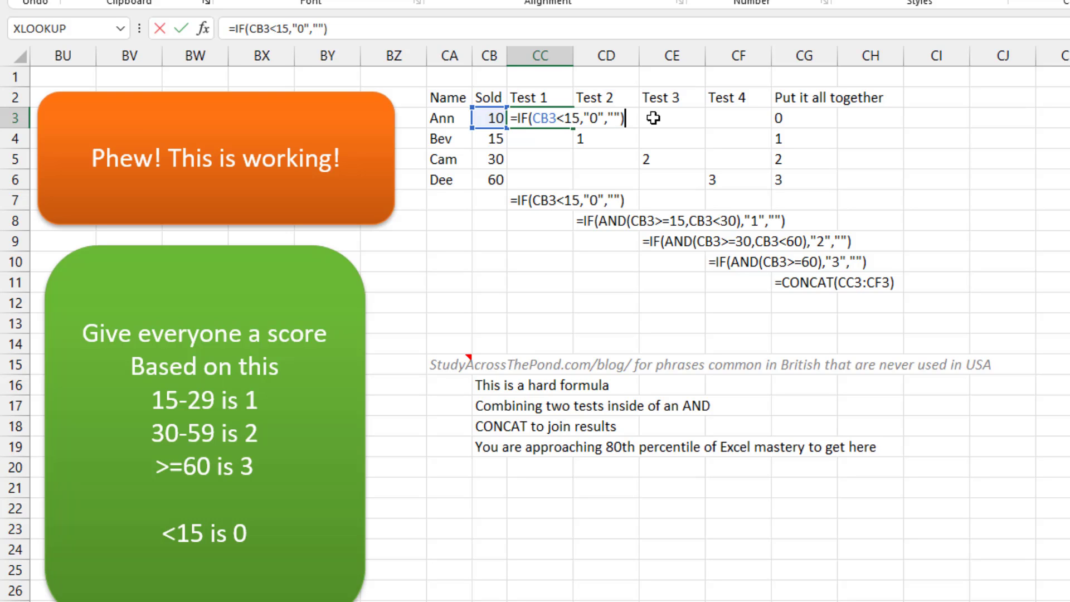
{"action": "key", "text": "Escape"}
{"action": "key", "text": "Right"}
{"action": "key", "text": "F2"}
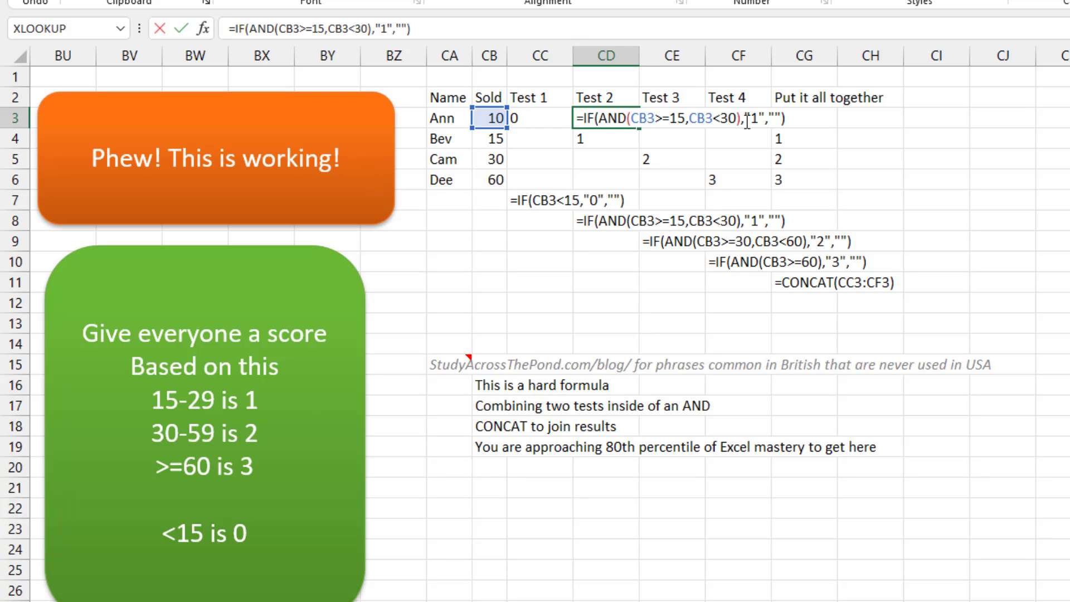
{"action": "key", "text": "Escape"}
{"action": "key", "text": "Right"}
{"action": "key", "text": "F2"}
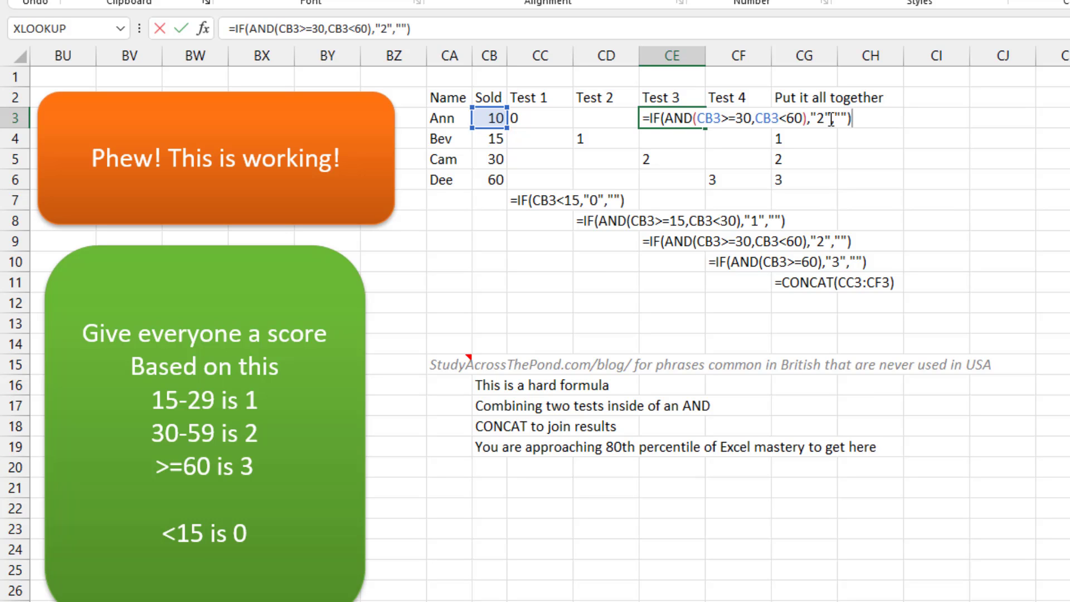
{"action": "key", "text": "Escape"}
{"action": "key", "text": "Right"}
{"action": "key", "text": "F2"}
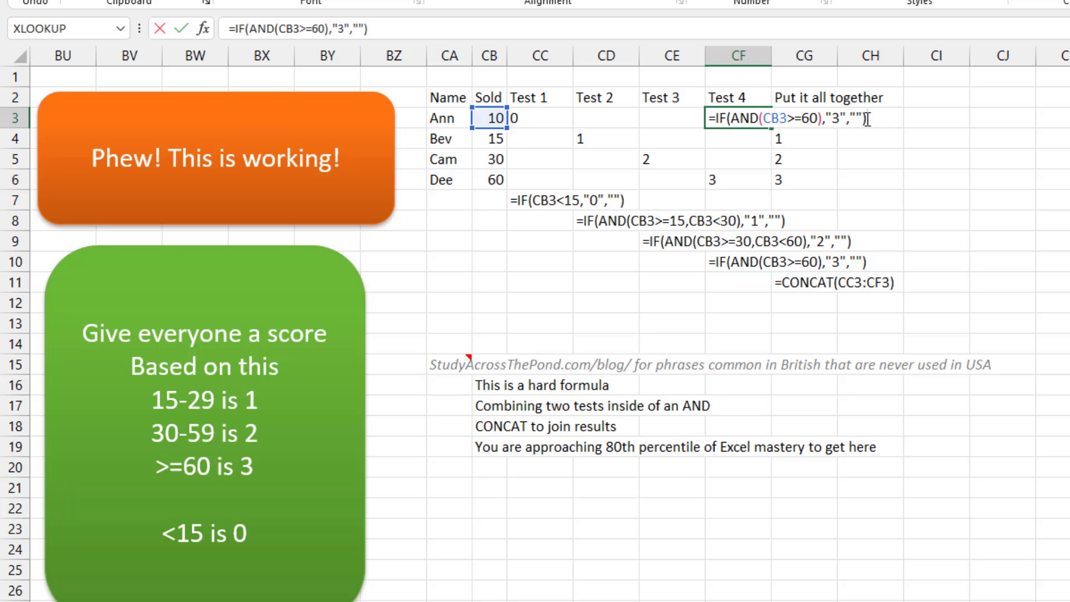
{"action": "key", "text": "Escape"}
Step: Examine the CONCAT formula in CG3 that joins the four test results
{"action": "key", "text": "Right"}
{"action": "key", "text": "F2"}
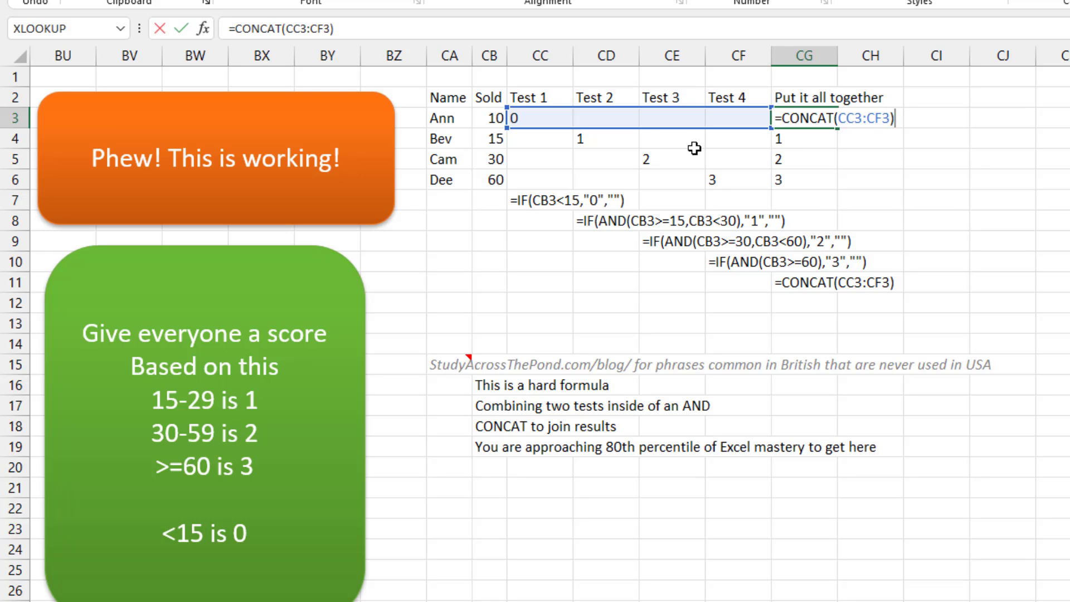
{"action": "key", "text": "Return"}
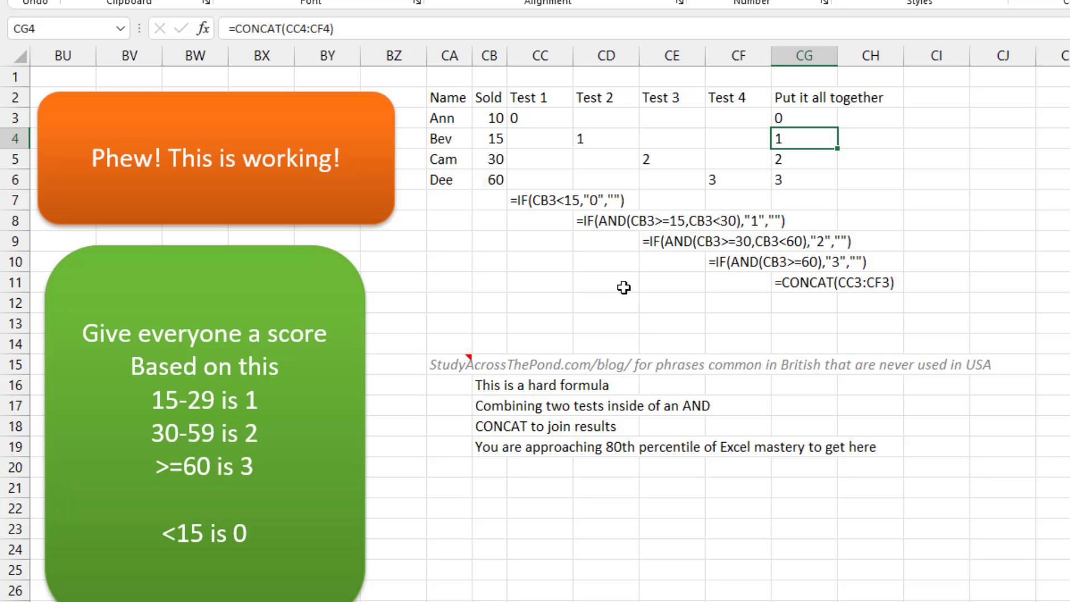
Step: Review the Rule of Thumb notes on keeping formulas short but still understandable
{"action": "mouse_move", "coordinate": [457, 361]}
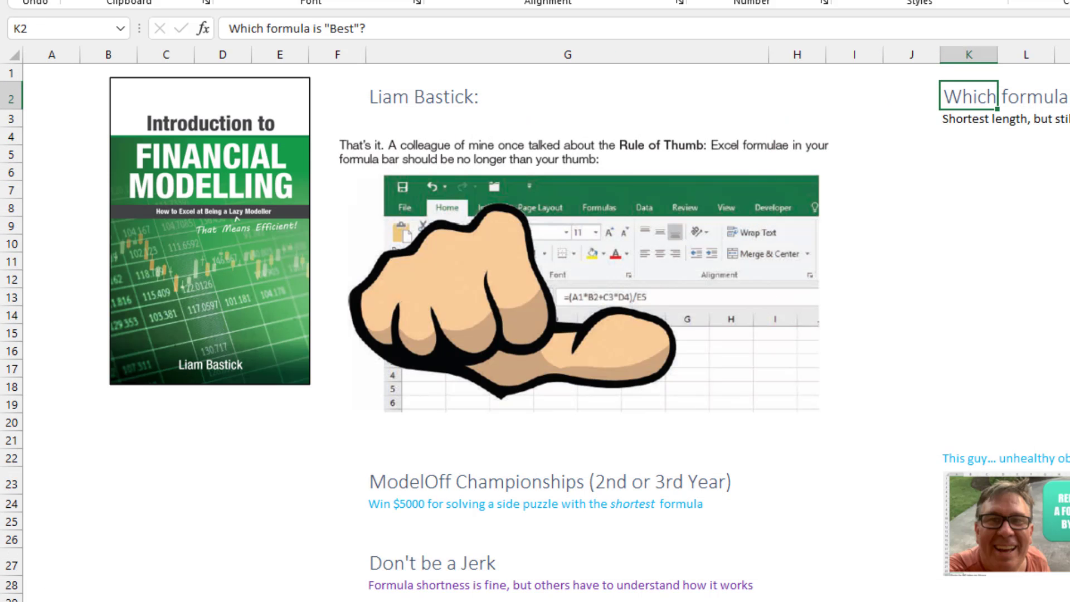
{"action": "scroll", "coordinate": [535, 312], "scroll_direction": "down", "scroll_amount": 3}
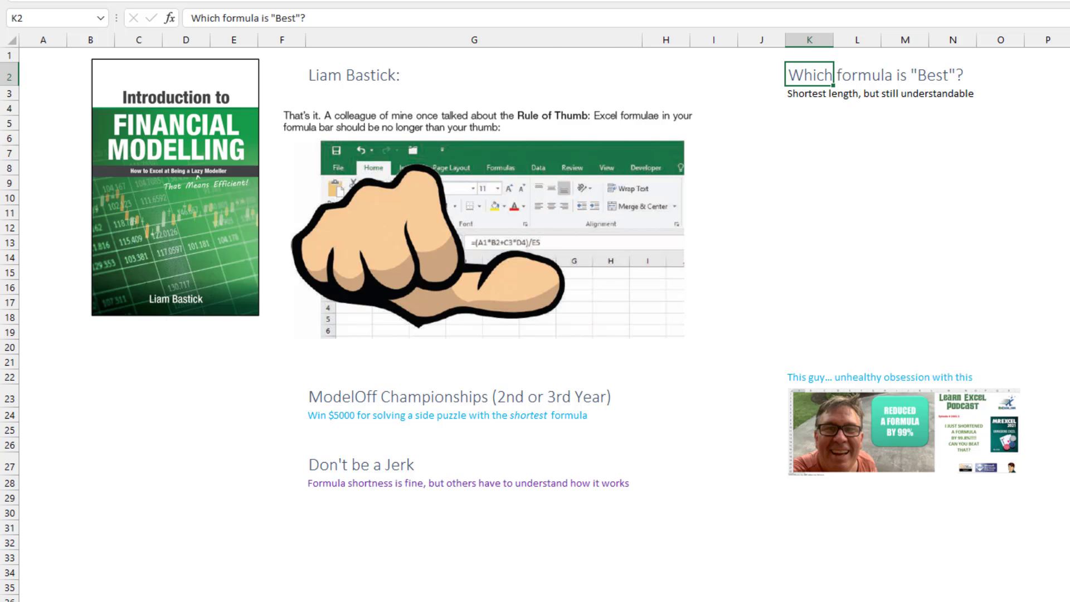
{"action": "key", "text": "ctrl+Page_Down"}
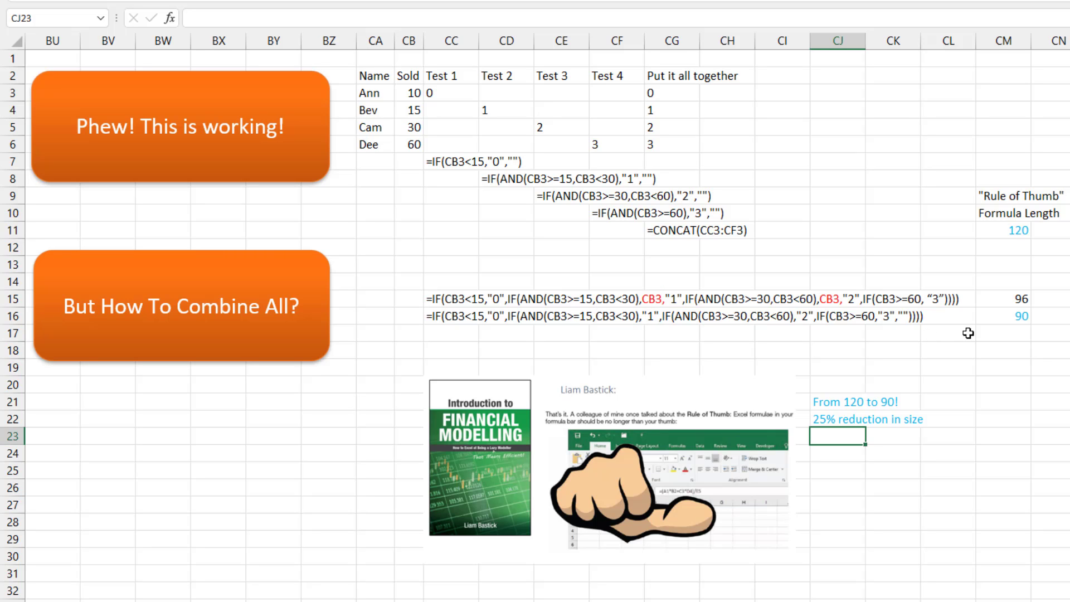
Step: Compare the formula lengths of the combined, simplified and numeric nested IF versions
{"action": "left_click", "coordinate": [996, 317]}
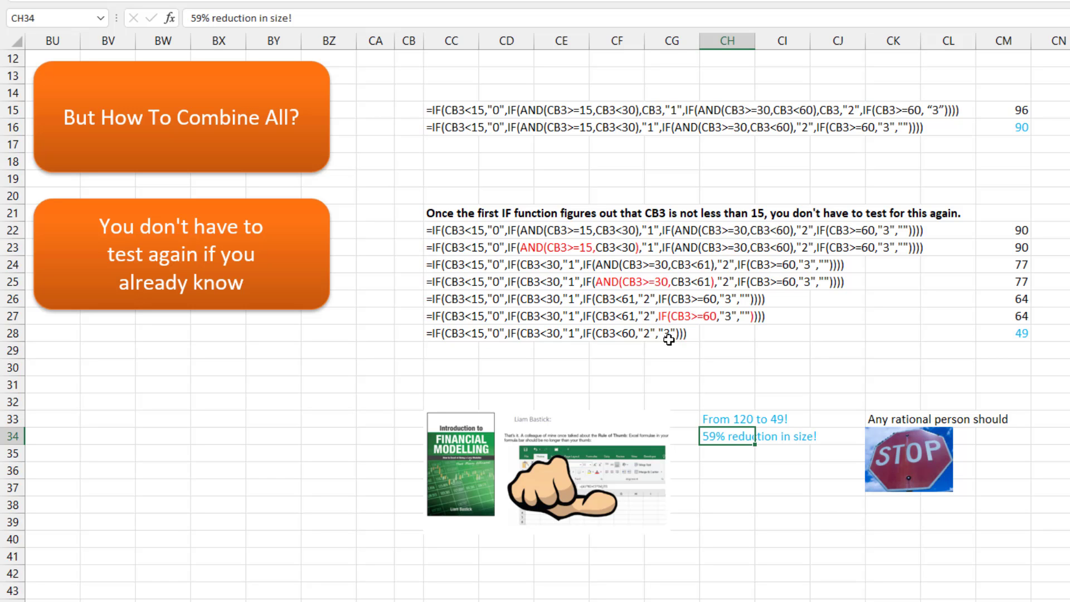
{"action": "left_click", "coordinate": [1051, 334]}
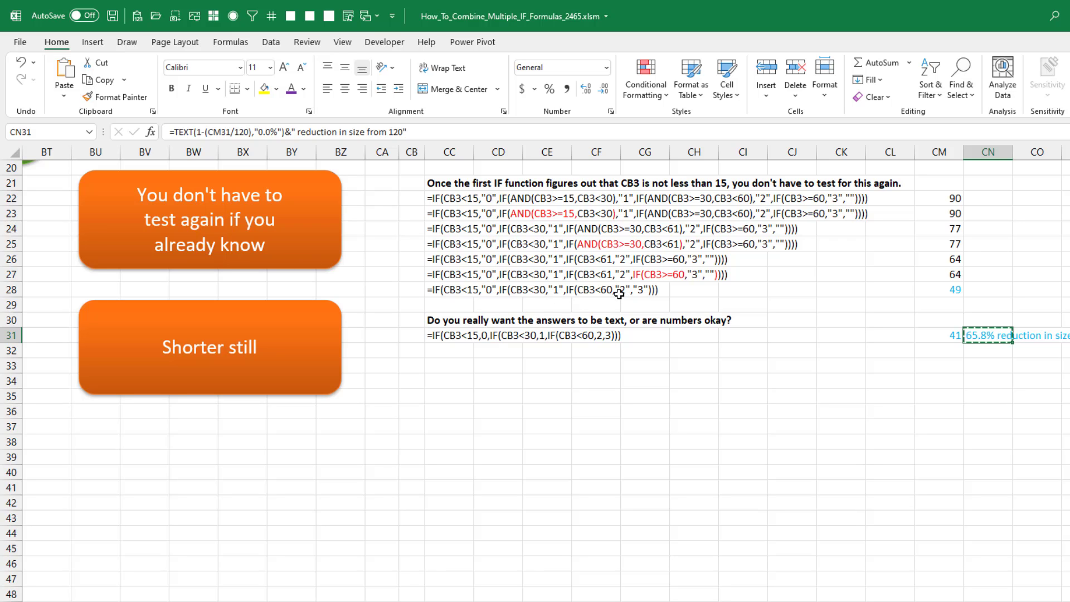
{"action": "key", "text": "Escape"}
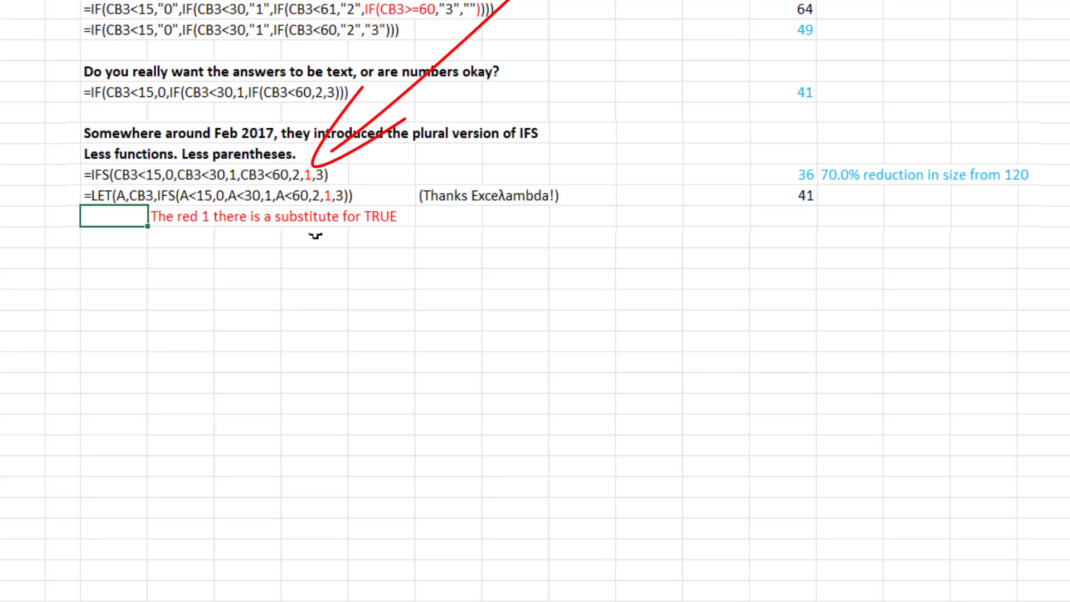
{"action": "key", "text": "e"}
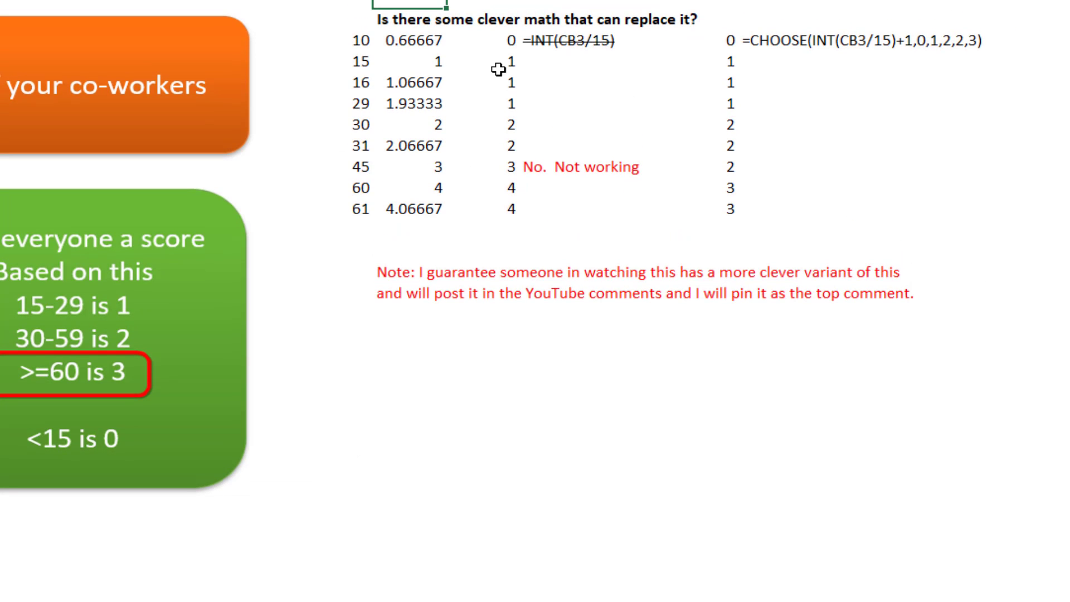
Step: Examine the divide-by-15 values, the INT results and the length of the CHOOSE formula
{"action": "left_click", "coordinate": [419, 42]}
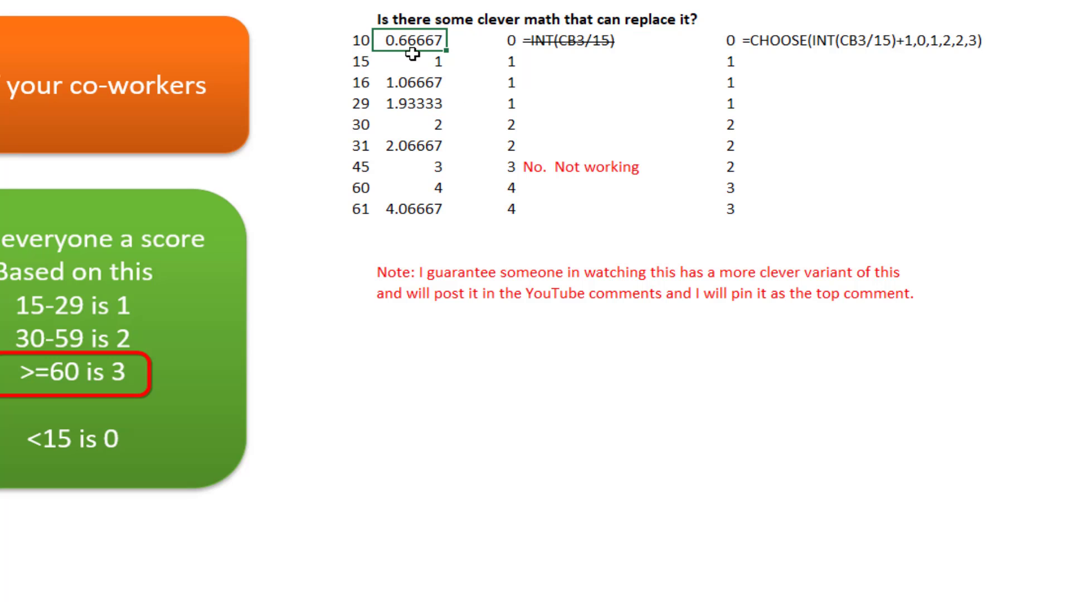
{"action": "left_click", "coordinate": [500, 40]}
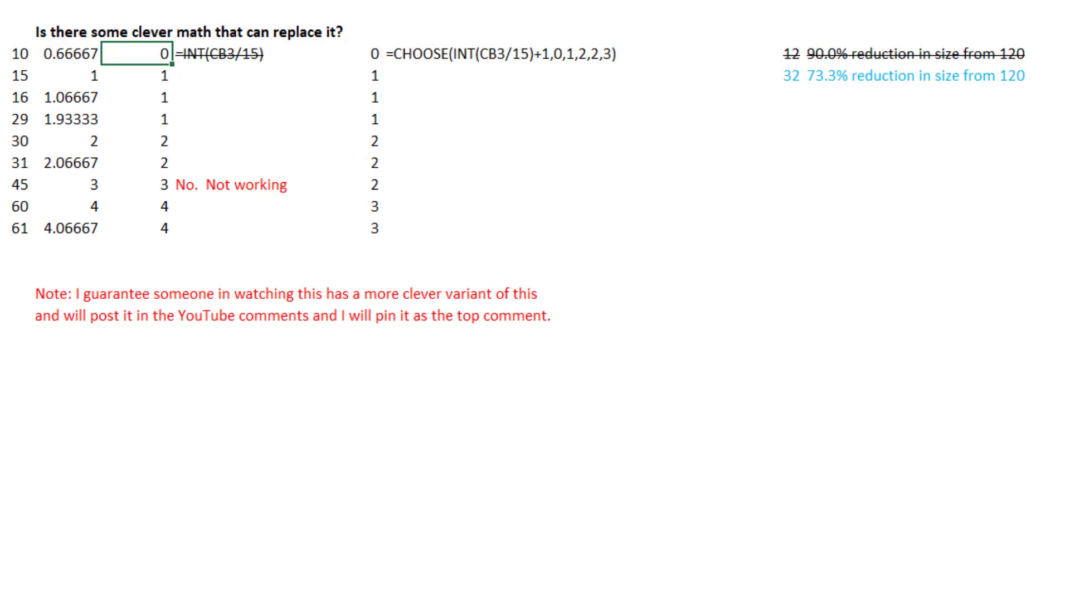
{"action": "left_click", "coordinate": [783, 74]}
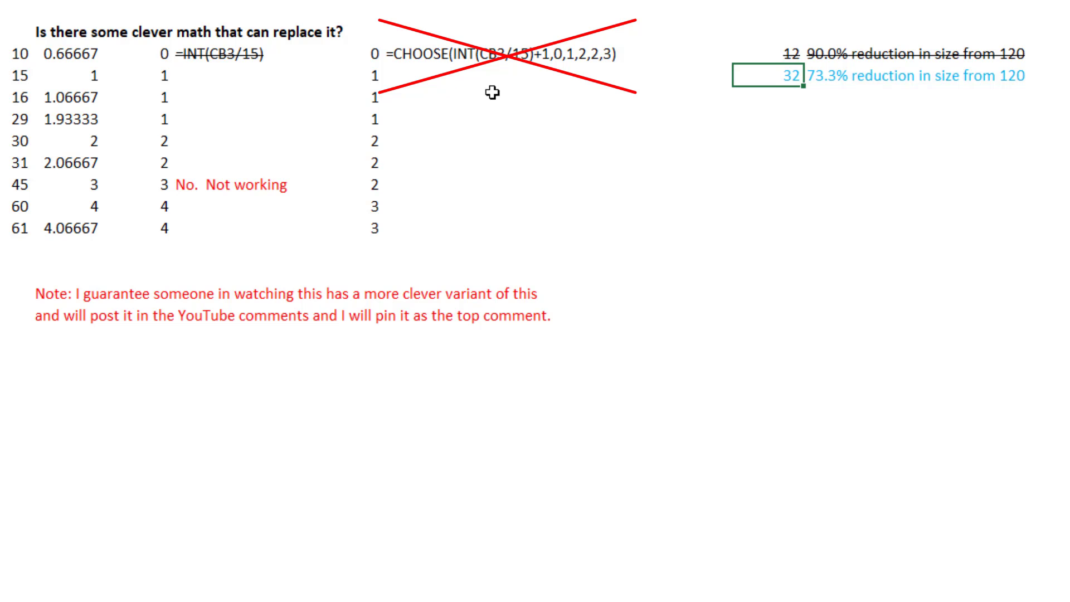
Step: Review the VLOOKUP and Embed sheets, comparing the lookup-range formulas with the MATCH formula that embeds its array
{"action": "key", "text": "ctrl+Page_Down"}
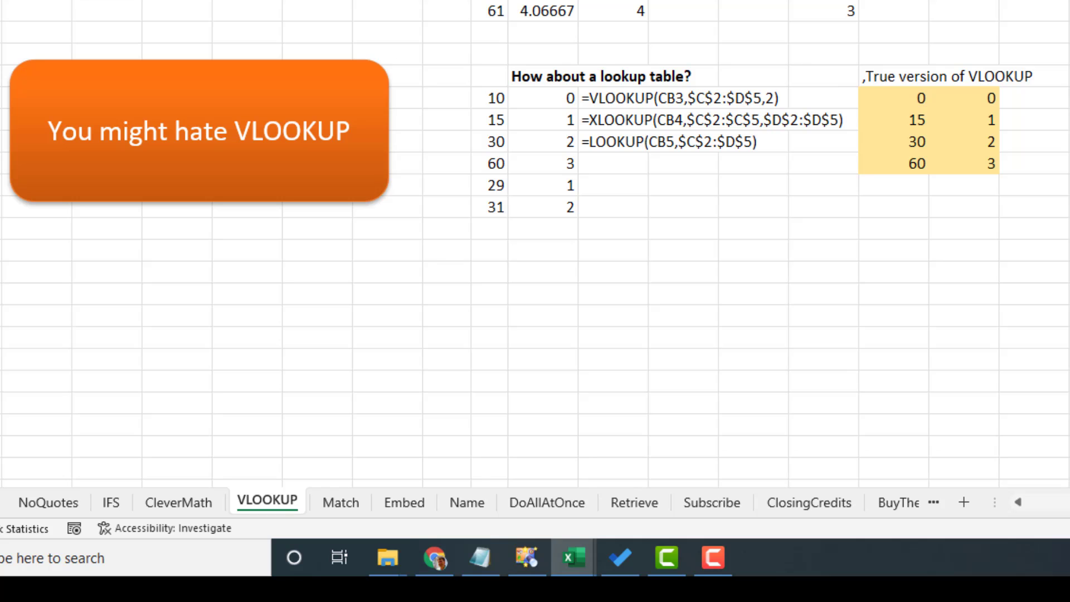
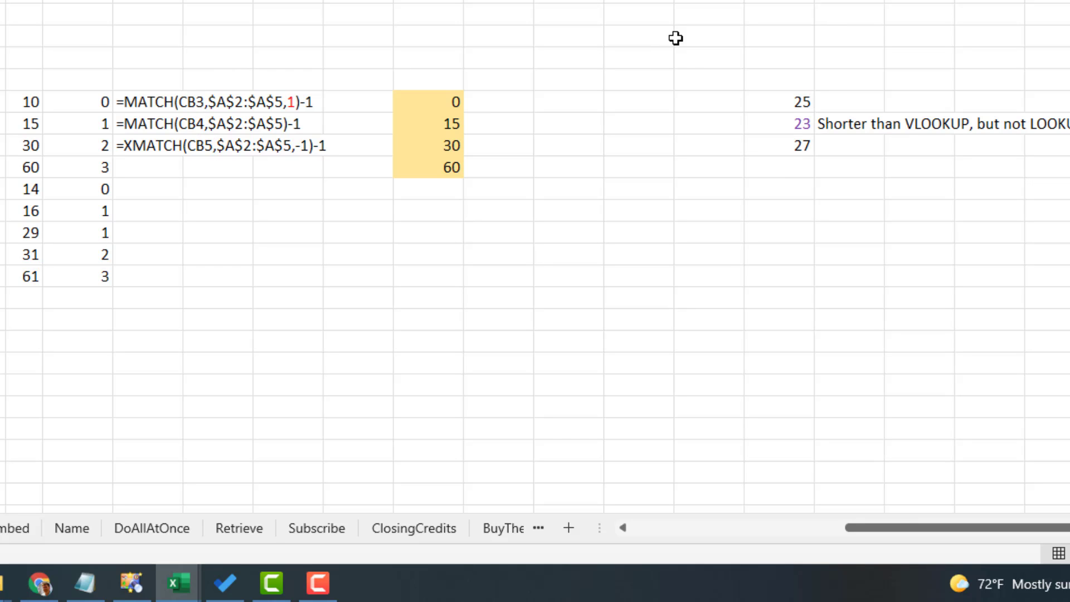
{"action": "left_click", "coordinate": [16, 527]}
{"action": "scroll", "coordinate": [459, 265], "scroll_direction": "down", "scroll_amount": 5}
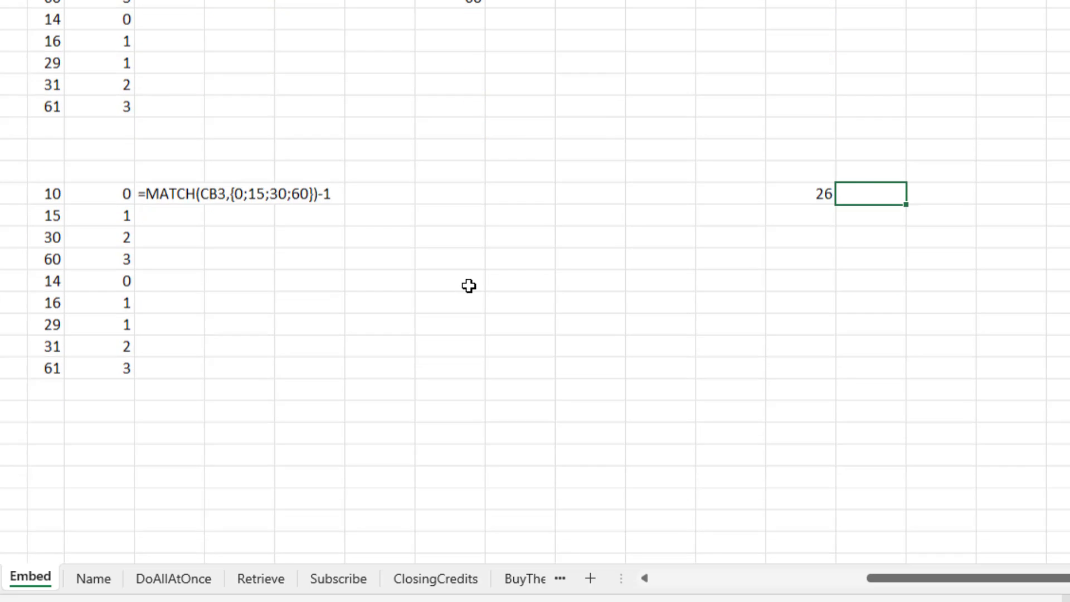
{"action": "scroll", "coordinate": [552, 74], "scroll_direction": "up", "scroll_amount": 2}
{"action": "scroll", "coordinate": [552, 74], "scroll_direction": "up", "scroll_amount": 4}
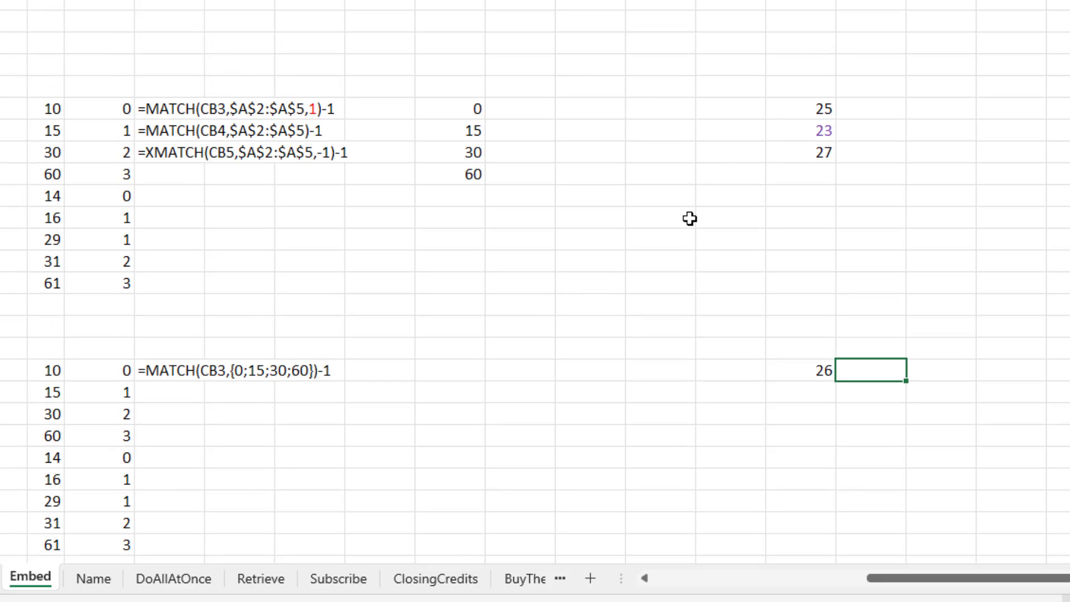
{"action": "scroll", "coordinate": [687, 220], "scroll_direction": "down", "scroll_amount": 2}
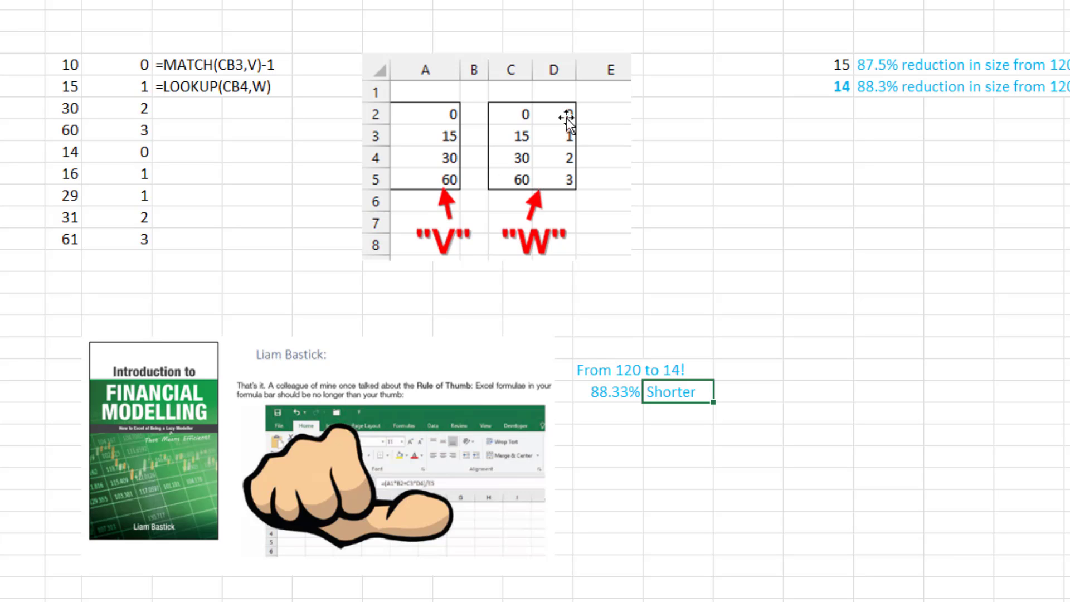
Step: Check the length of the LOOKUP formula using named range W, for one row and for 100 rows
{"action": "left_click", "coordinate": [825, 88]}
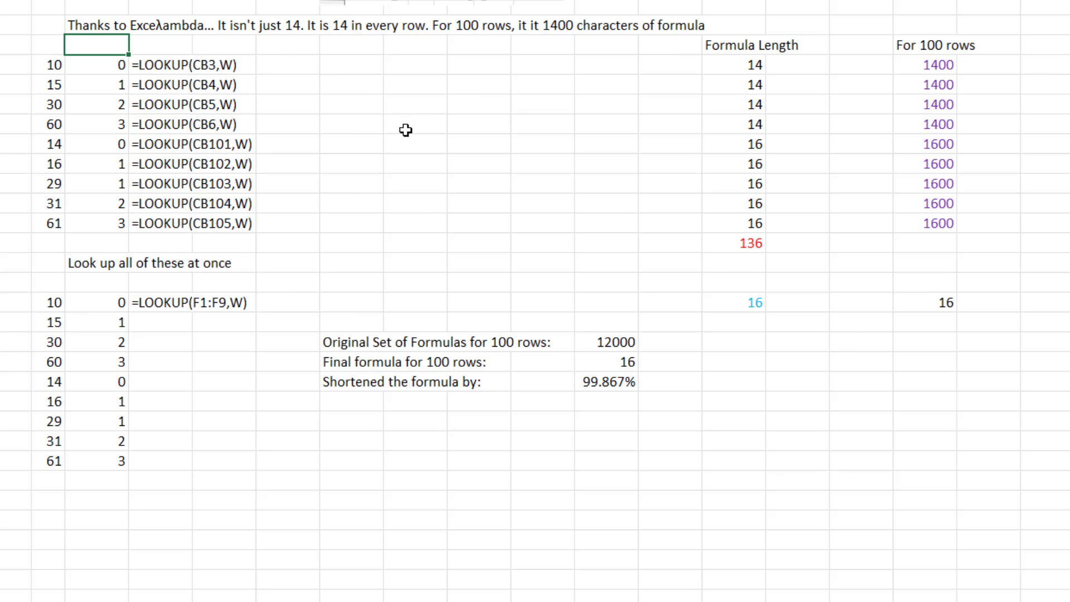
{"action": "scroll", "coordinate": [407, 133], "scroll_direction": "up", "scroll_amount": 2}
{"action": "scroll", "coordinate": [409, 142], "scroll_direction": "up", "scroll_amount": 2}
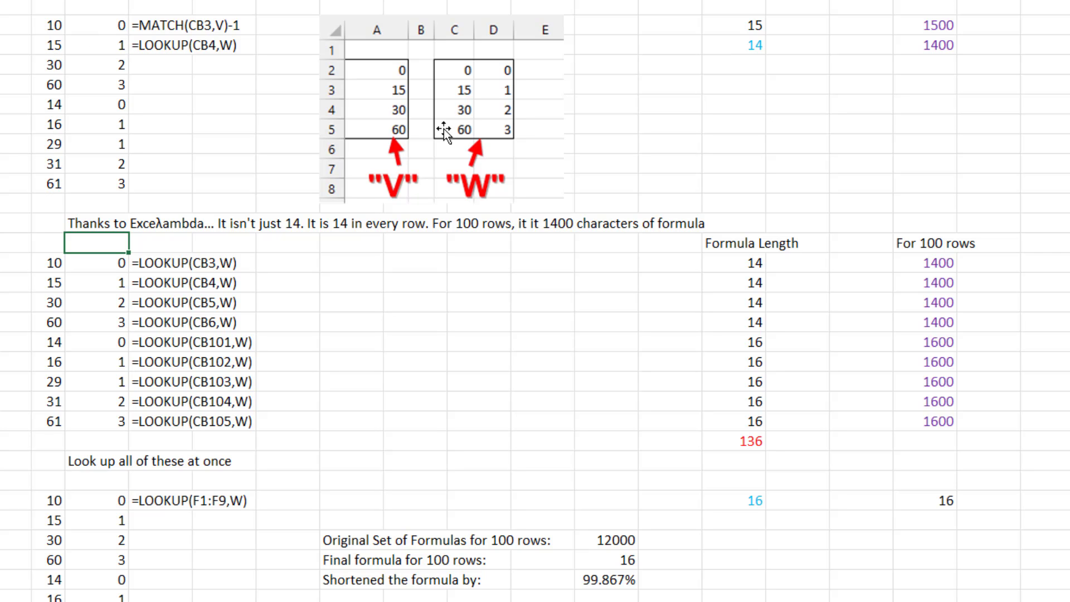
{"action": "left_click", "coordinate": [748, 44]}
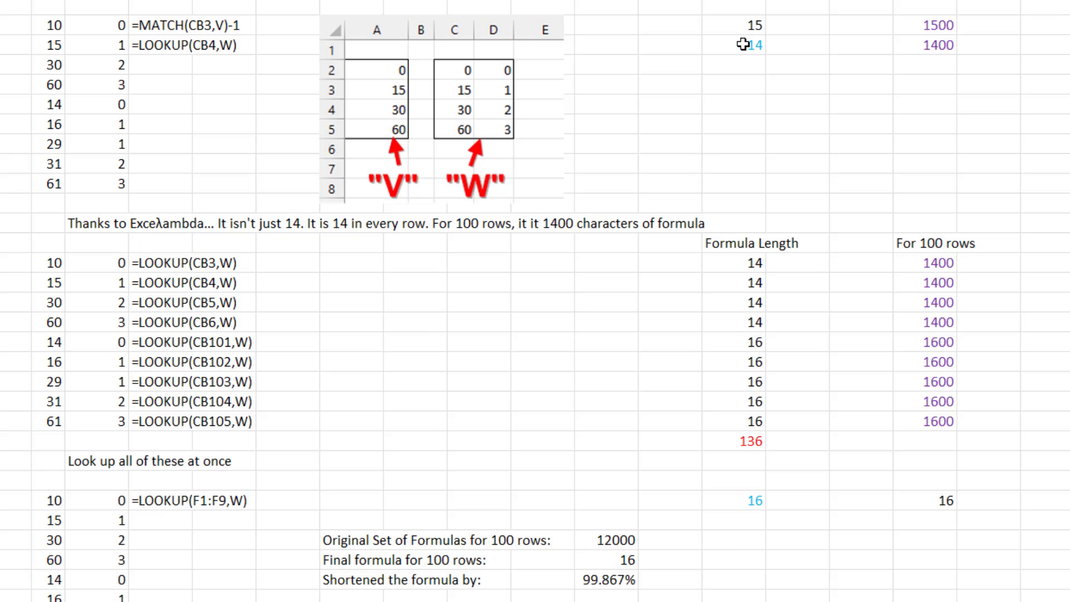
{"action": "left_click", "coordinate": [928, 46]}
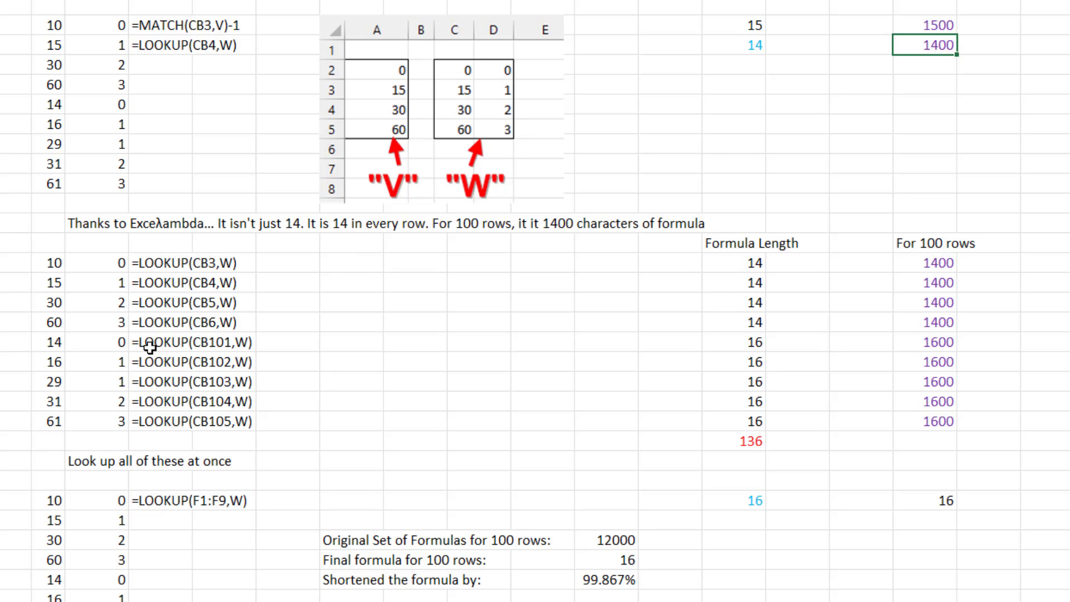
Step: Examine the single formula =LOOKUP(F1:F9,W), its spilled results and its formula length
{"action": "scroll", "coordinate": [415, 378], "scroll_direction": "down", "scroll_amount": 2}
{"action": "scroll", "coordinate": [408, 385], "scroll_direction": "down", "scroll_amount": 3}
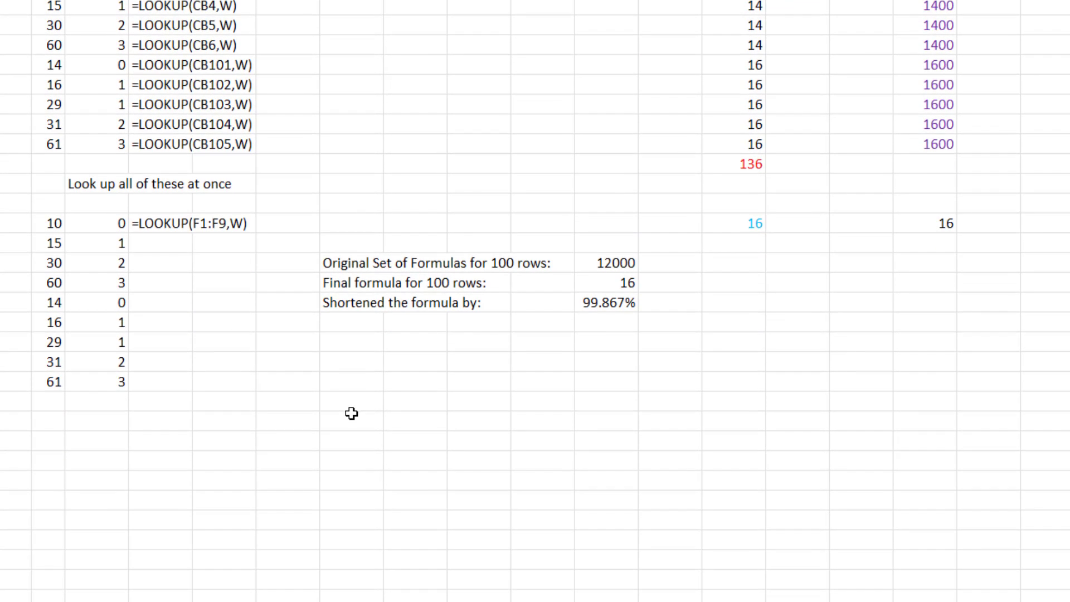
{"action": "scroll", "coordinate": [347, 415], "scroll_direction": "down", "scroll_amount": 1}
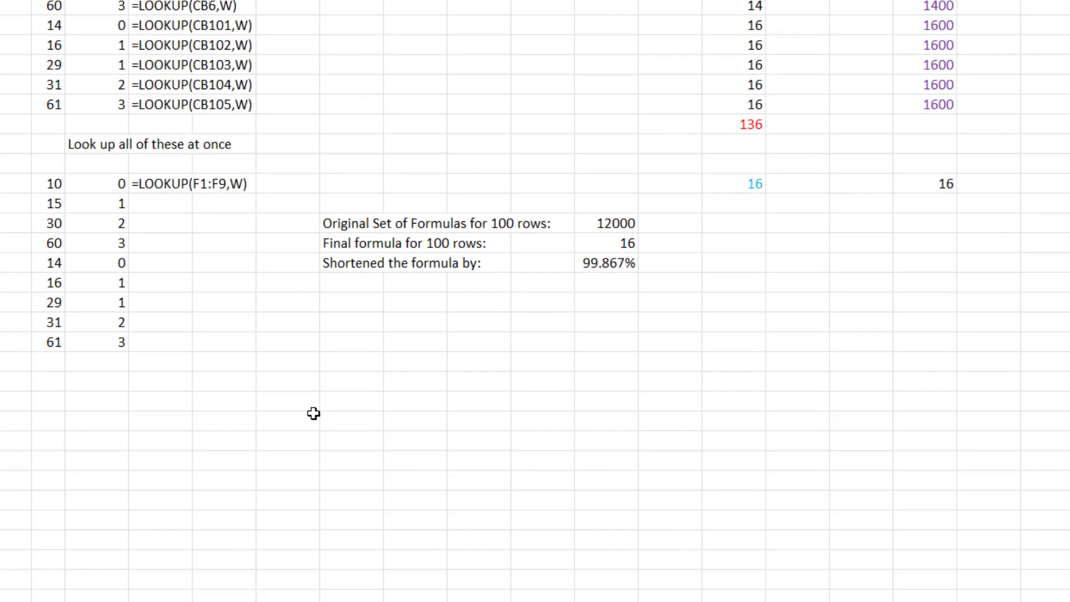
{"action": "left_click", "coordinate": [144, 184]}
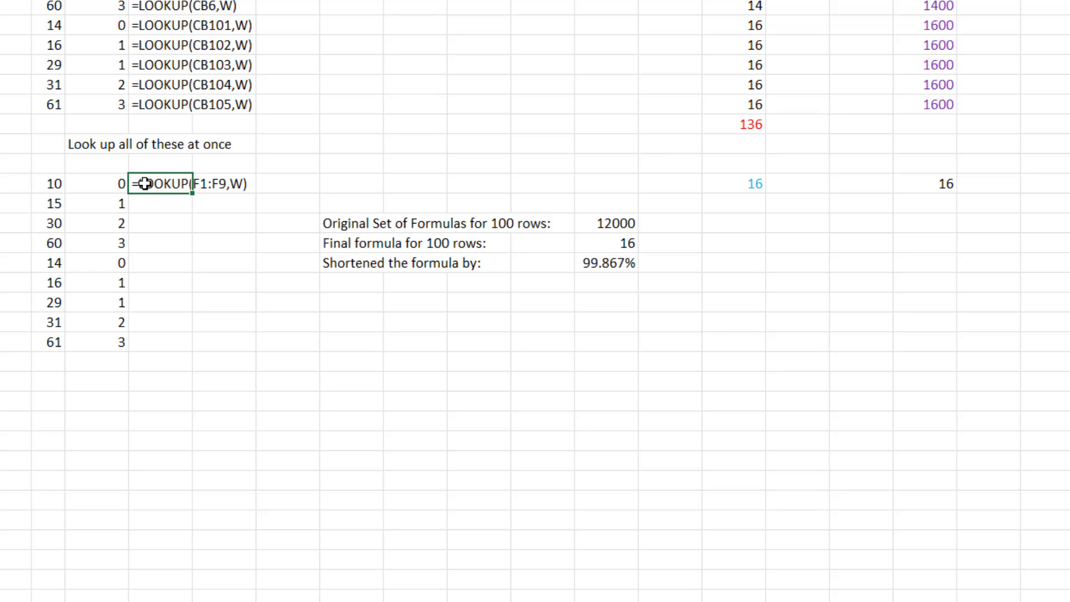
{"action": "left_click_drag", "start_coordinate": [117, 186], "coordinate": [120, 341]}
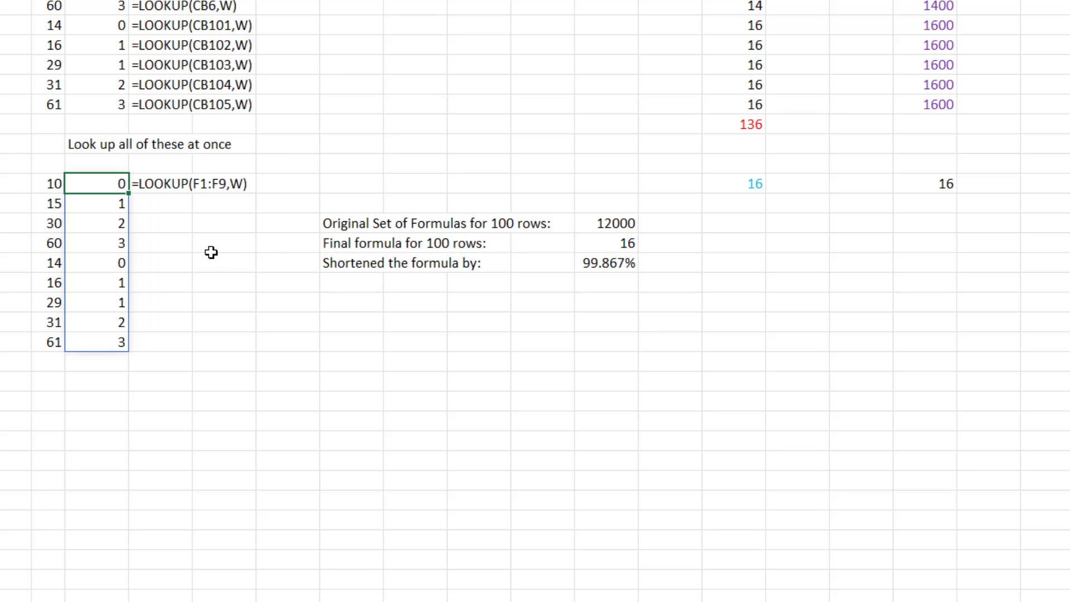
{"action": "left_click", "coordinate": [739, 186]}
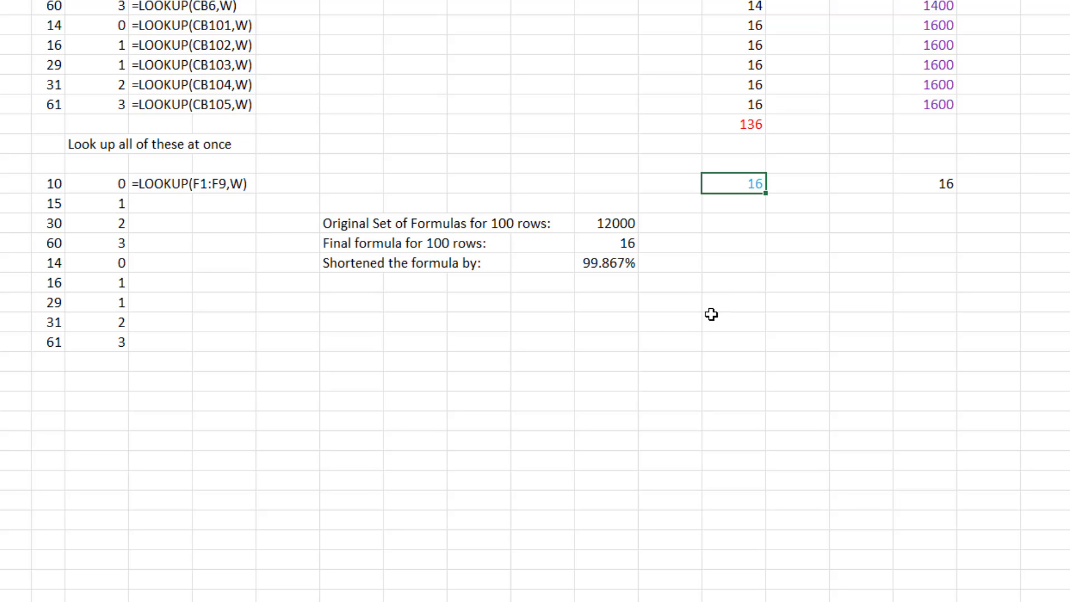
Step: Compare the spilled LOOKUP results with the row-by-row formulas and check the overall percentage the formula was shortened by
{"action": "left_click", "coordinate": [110, 184]}
{"action": "key", "text": "ctrl+shift+Down"}
{"action": "scroll", "coordinate": [1002, 355], "scroll_direction": "up", "scroll_amount": 1}
{"action": "scroll", "coordinate": [1002, 355], "scroll_direction": "up", "scroll_amount": 2}
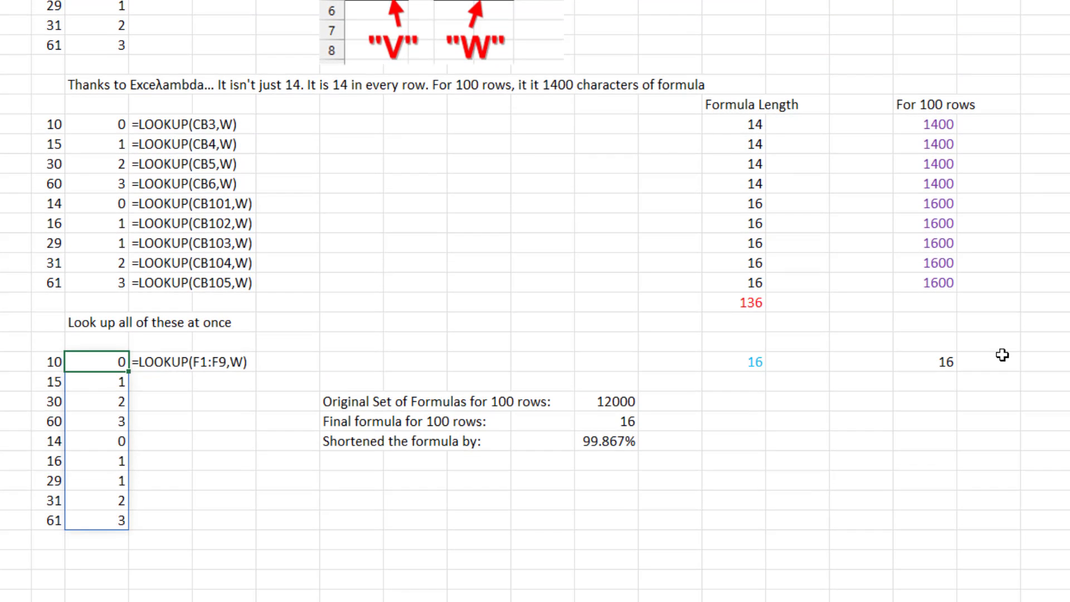
{"action": "scroll", "coordinate": [984, 341], "scroll_direction": "up", "scroll_amount": 1}
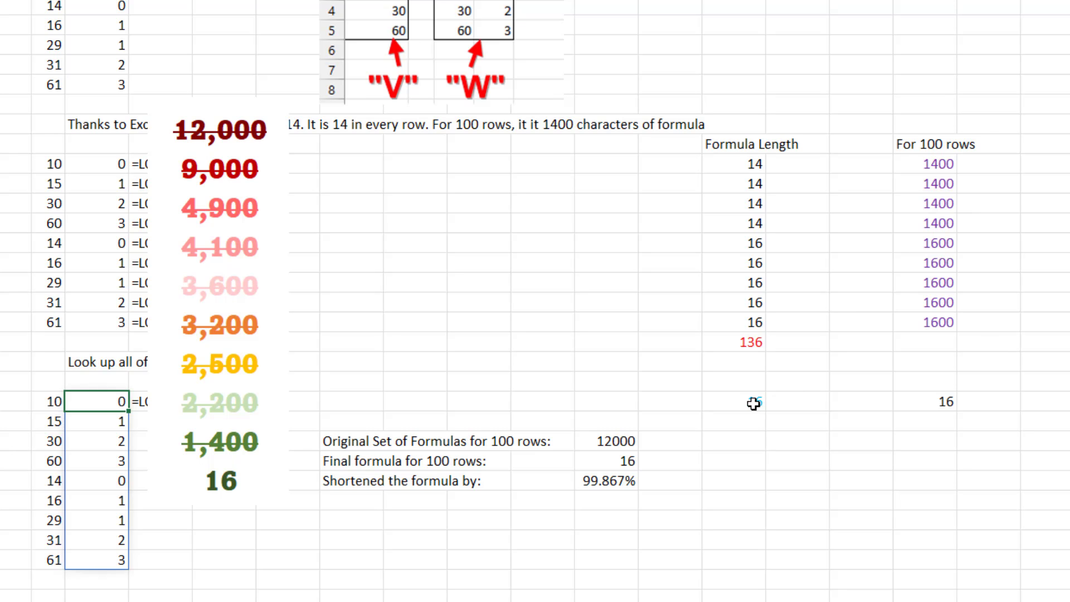
{"action": "left_click", "coordinate": [596, 482]}
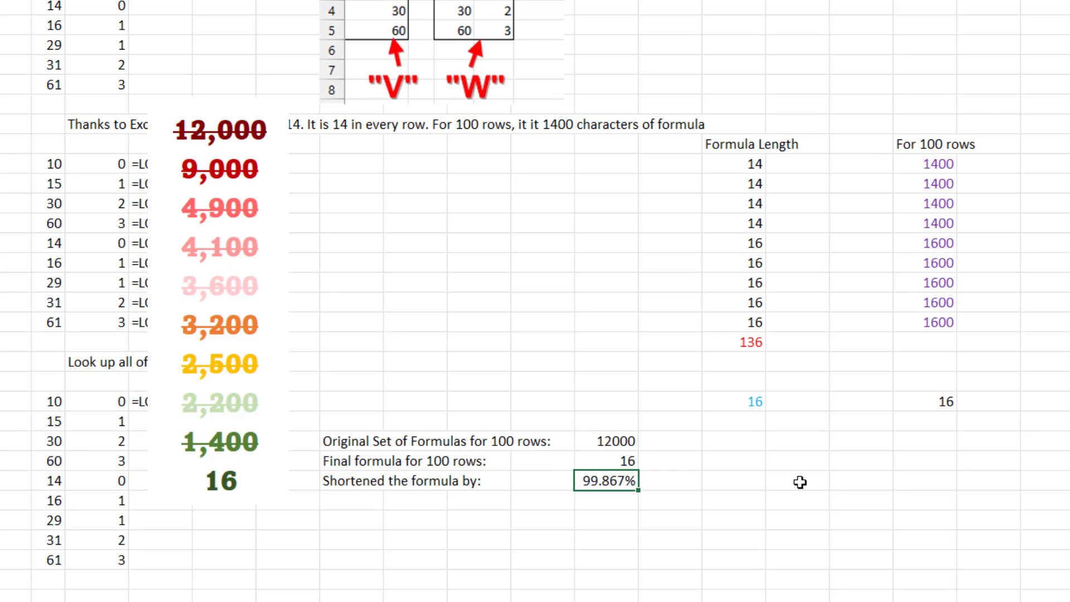